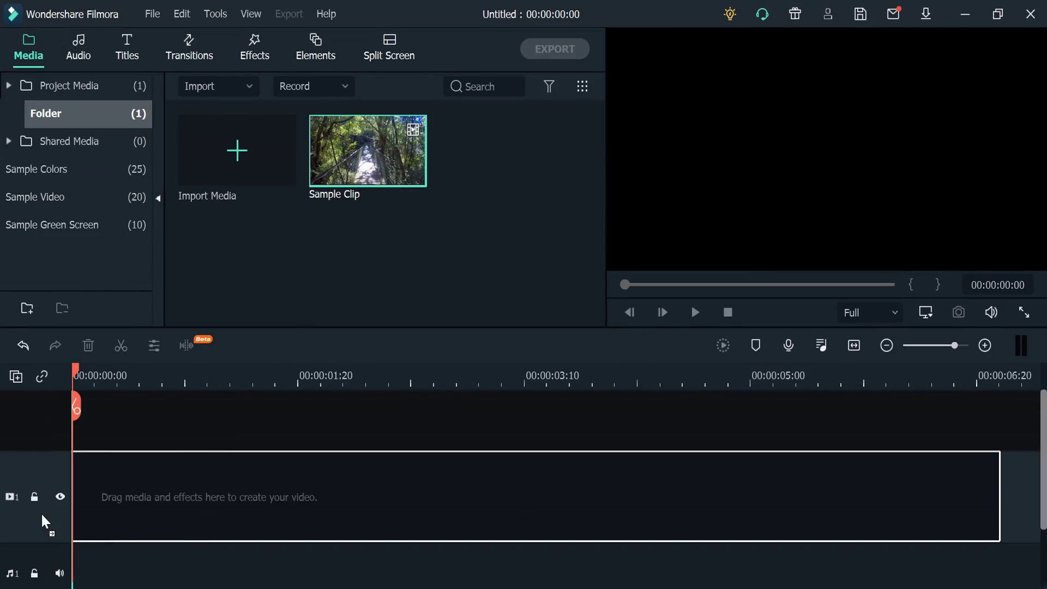
Add Sample Clip to the video track and enable stabilization with smoothing raised above 10.
{"action": "left_click_drag", "start_coordinate": [46, 521], "coordinate": [163, 495]}
{"action": "double_click", "coordinate": [224, 483]}
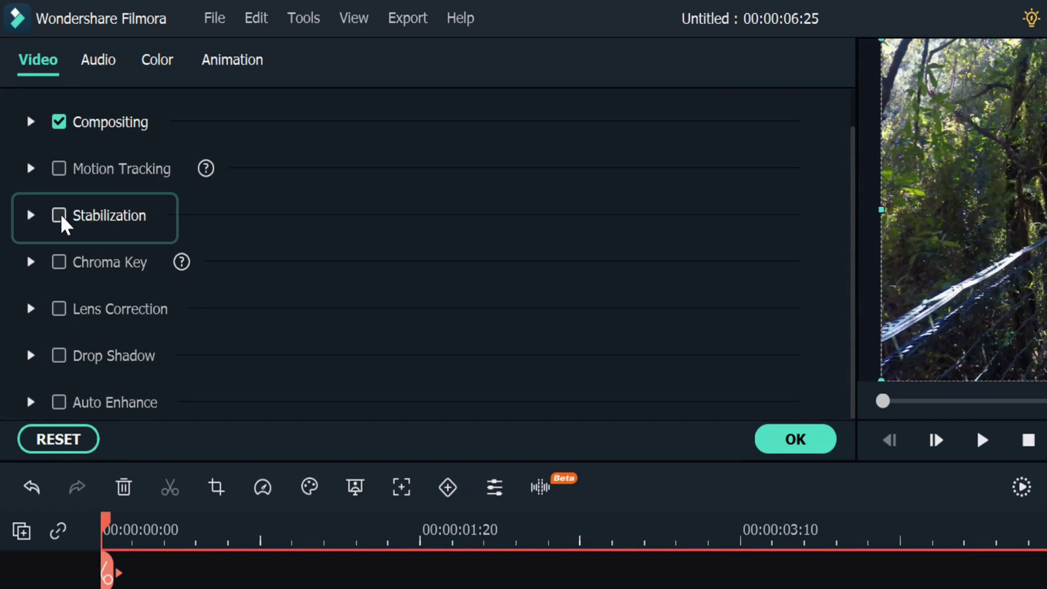
{"action": "left_click", "coordinate": [59, 215]}
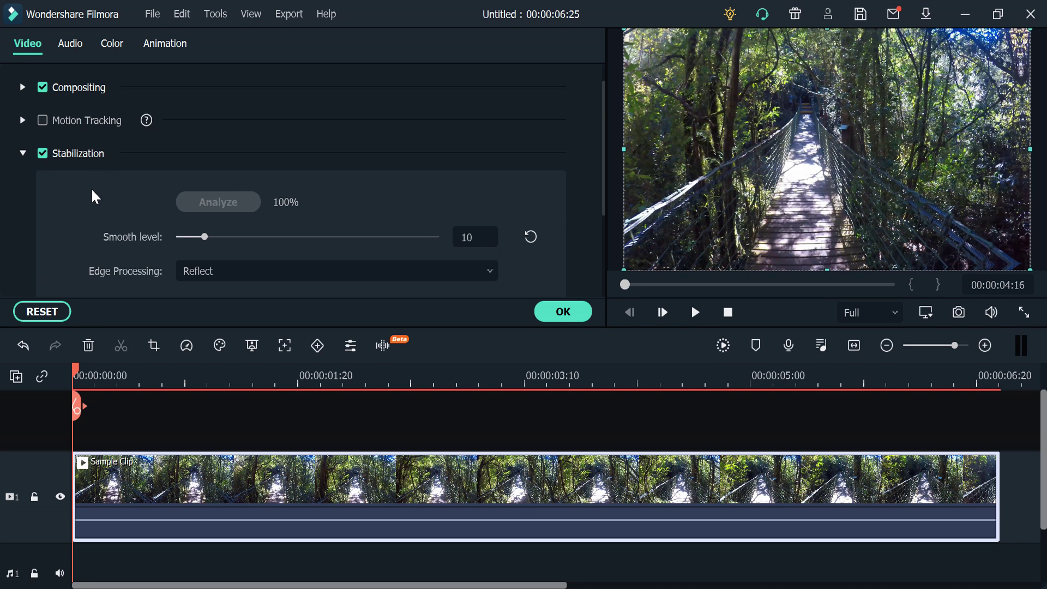
{"action": "mouse_move", "coordinate": [205, 237]}
{"action": "left_mouse_down"}
{"action": "mouse_move", "coordinate": [298, 238]}
{"action": "mouse_move", "coordinate": [228, 238]}
{"action": "left_mouse_up"}
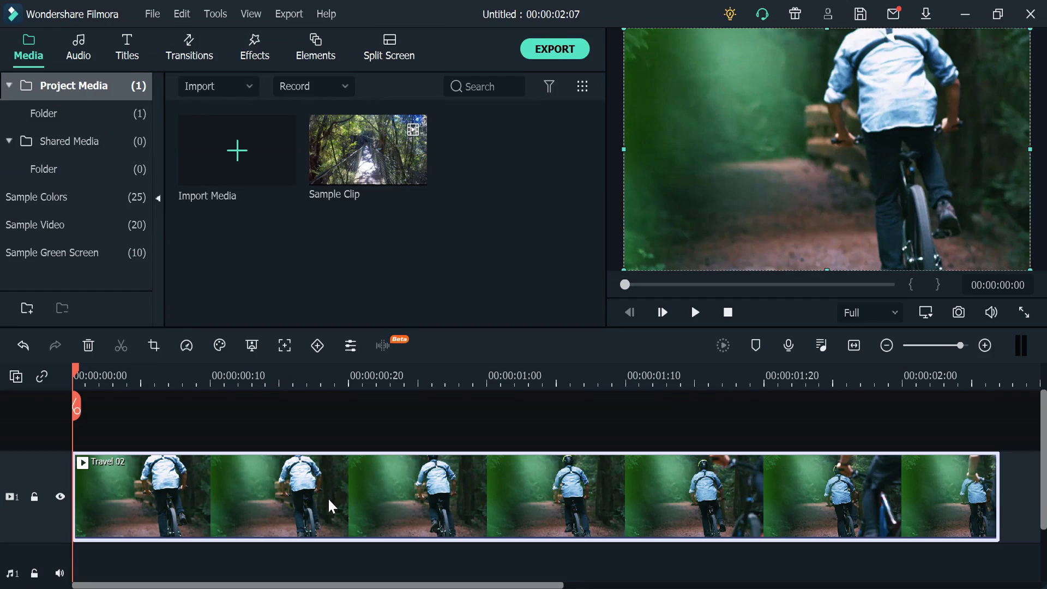
Enable lens correction on the Travel 02 clip with the GoPro Hero 7 camera profile.
{"action": "double_click", "coordinate": [329, 502]}
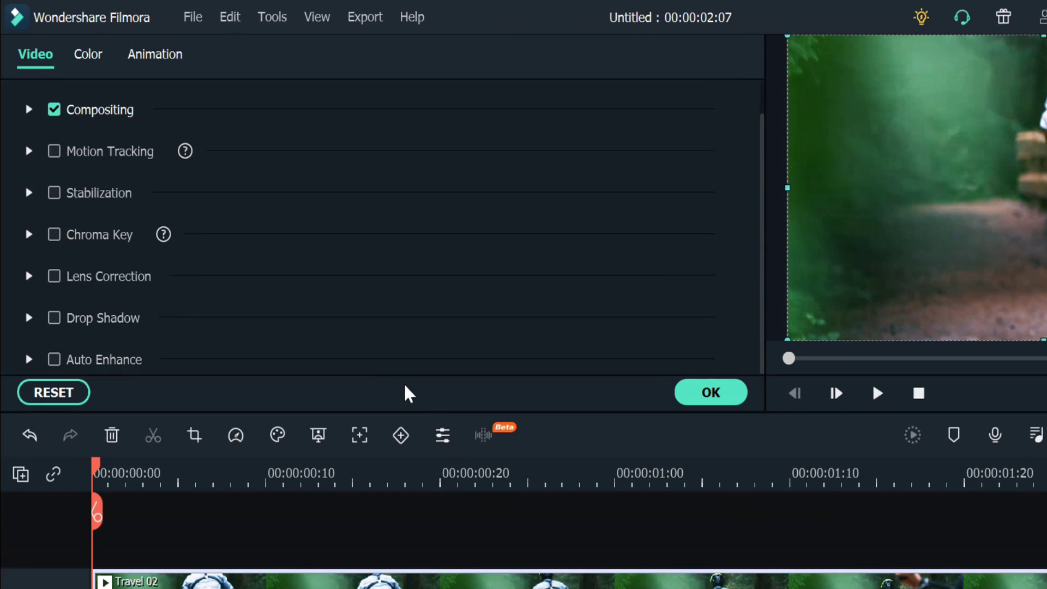
{"action": "left_click", "coordinate": [79, 277]}
{"action": "scroll", "coordinate": [531, 212], "scroll_direction": "down", "scroll_amount": 2}
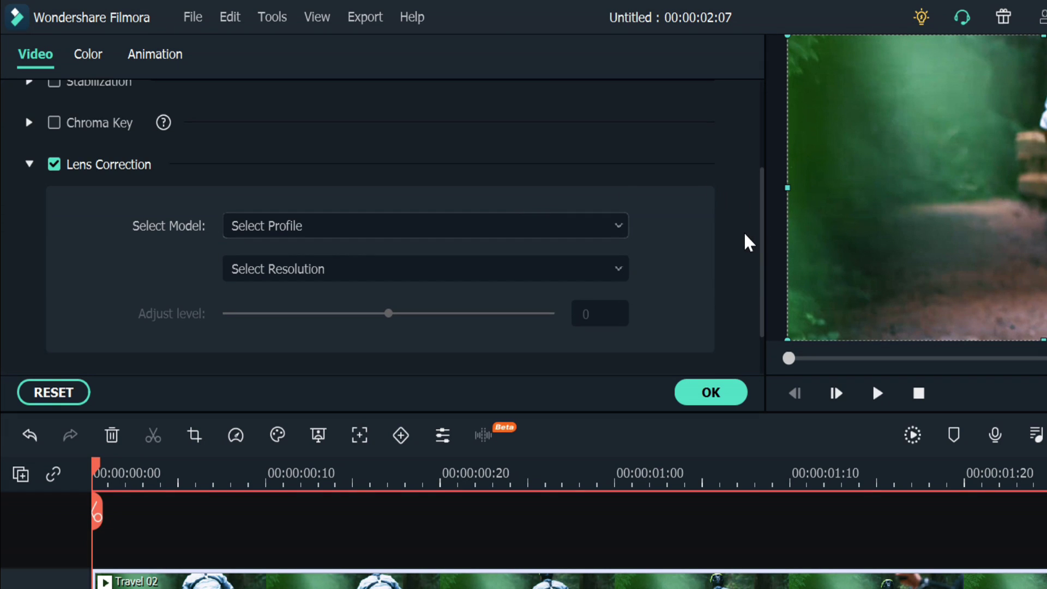
{"action": "left_click", "coordinate": [617, 229]}
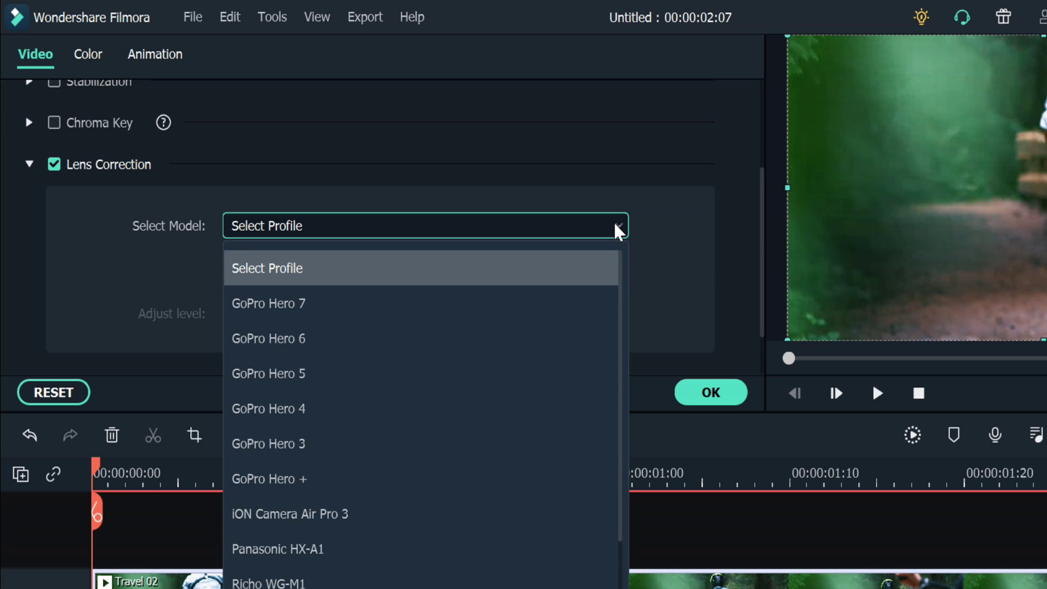
{"action": "scroll", "coordinate": [509, 320], "scroll_direction": "down", "scroll_amount": 1}
{"action": "scroll", "coordinate": [467, 351], "scroll_direction": "up", "scroll_amount": 1}
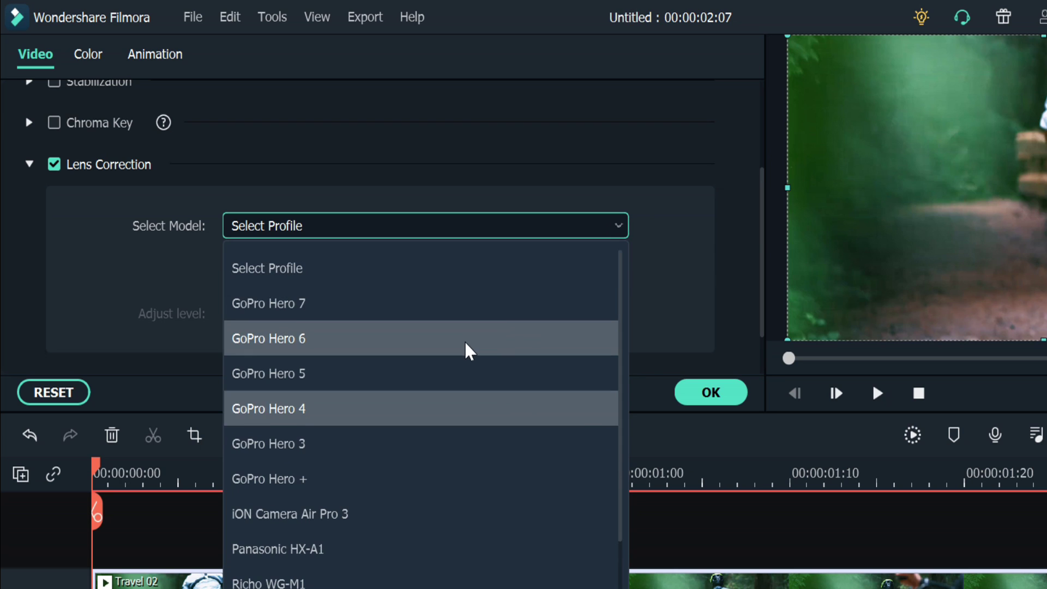
{"action": "left_click", "coordinate": [288, 308]}
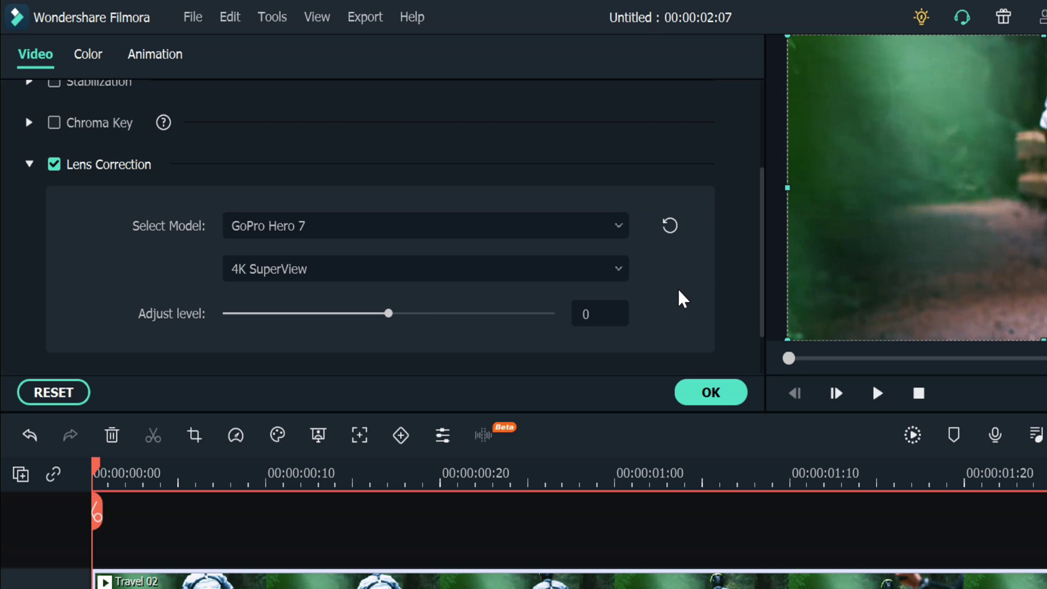
Set the lens correction resolution to 1080p SuperView and the Adjust level to 31.
{"action": "left_click", "coordinate": [615, 269]}
{"action": "scroll", "coordinate": [538, 414], "scroll_direction": "down", "scroll_amount": 1}
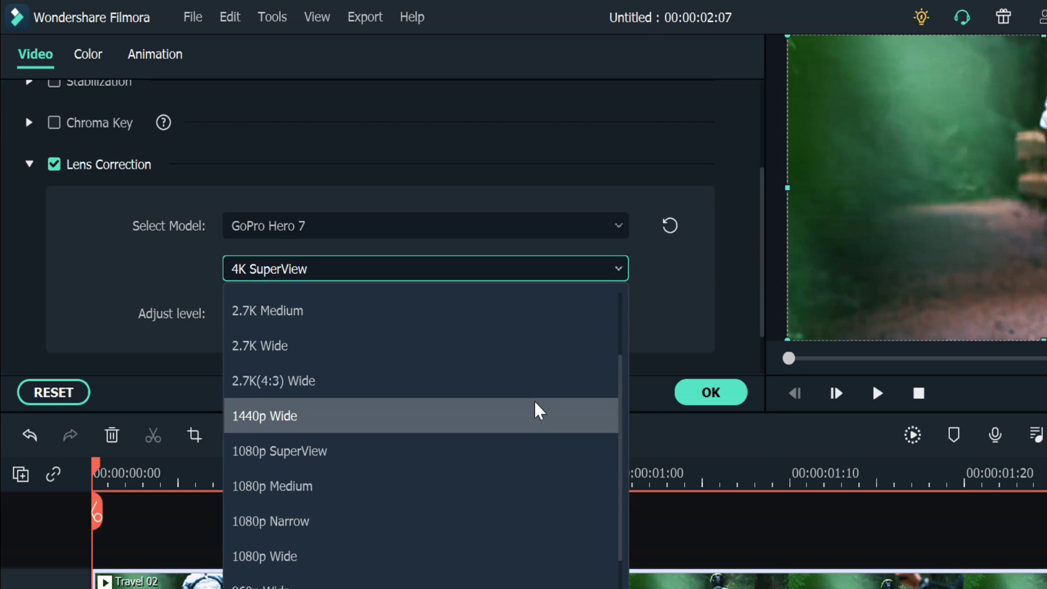
{"action": "scroll", "coordinate": [537, 412], "scroll_direction": "down", "scroll_amount": 1}
{"action": "scroll", "coordinate": [538, 404], "scroll_direction": "down", "scroll_amount": 1}
{"action": "scroll", "coordinate": [519, 425], "scroll_direction": "up", "scroll_amount": 1}
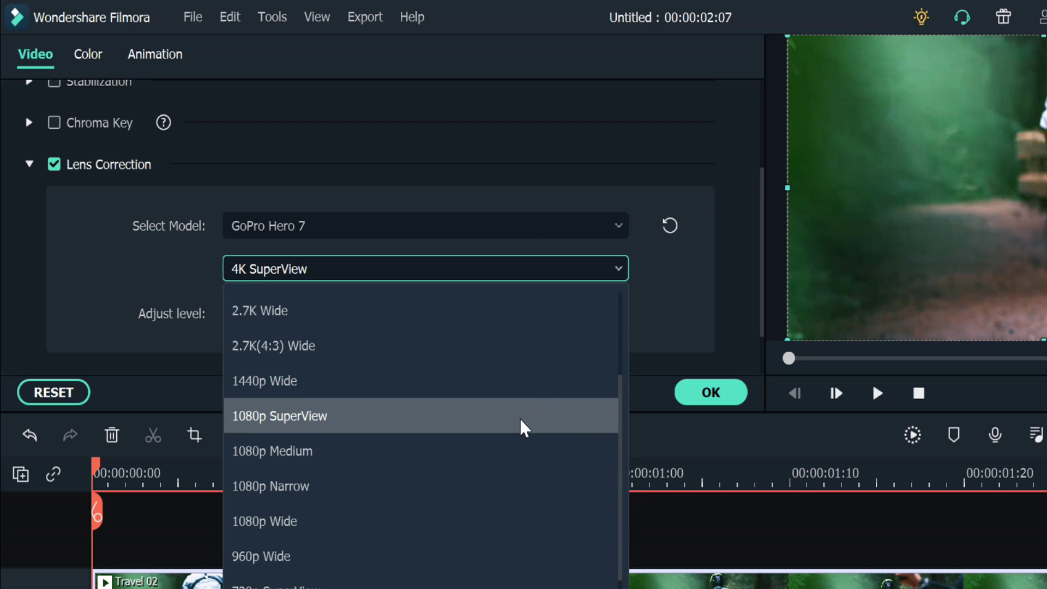
{"action": "scroll", "coordinate": [367, 346], "scroll_direction": "up", "scroll_amount": 1}
{"action": "scroll", "coordinate": [409, 413], "scroll_direction": "down", "scroll_amount": 1}
{"action": "left_click", "coordinate": [386, 428]}
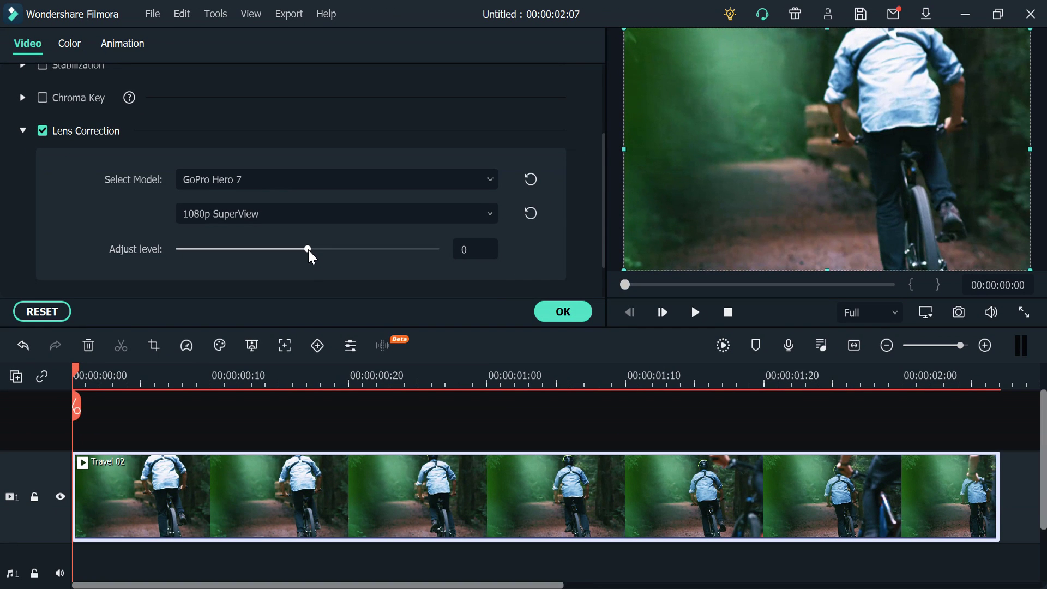
{"action": "mouse_move", "coordinate": [308, 249]}
{"action": "left_mouse_down"}
{"action": "mouse_move", "coordinate": [343, 249]}
{"action": "mouse_move", "coordinate": [269, 251]}
{"action": "mouse_move", "coordinate": [347, 254]}
{"action": "left_mouse_up"}
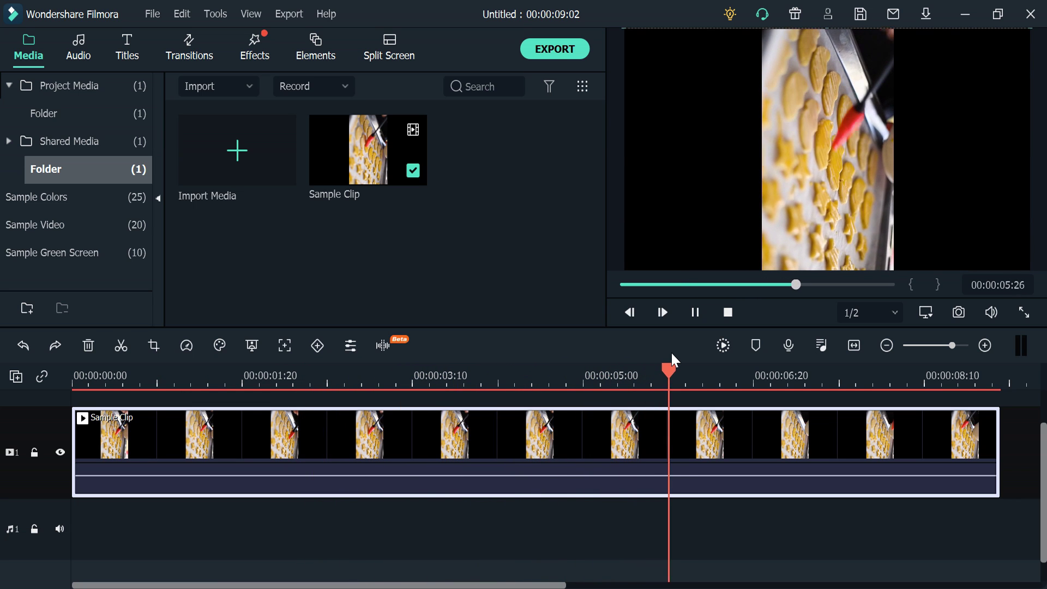
Rotate the cookie clip 270° and scale it to about 186%, then play it back.
{"action": "key", "text": "space"}
{"action": "left_click", "coordinate": [727, 312]}
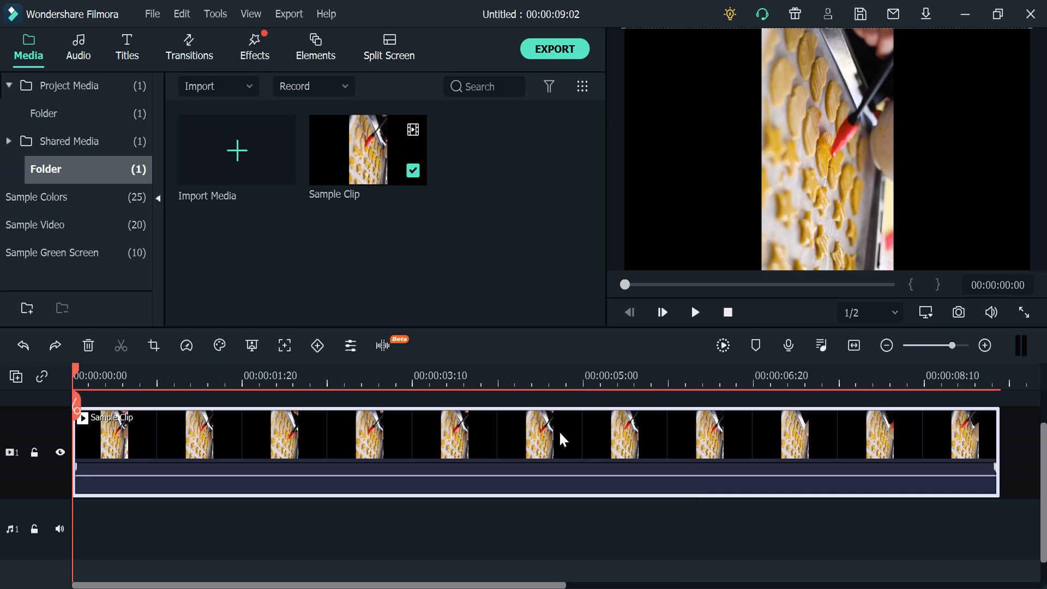
{"action": "double_click", "coordinate": [501, 435]}
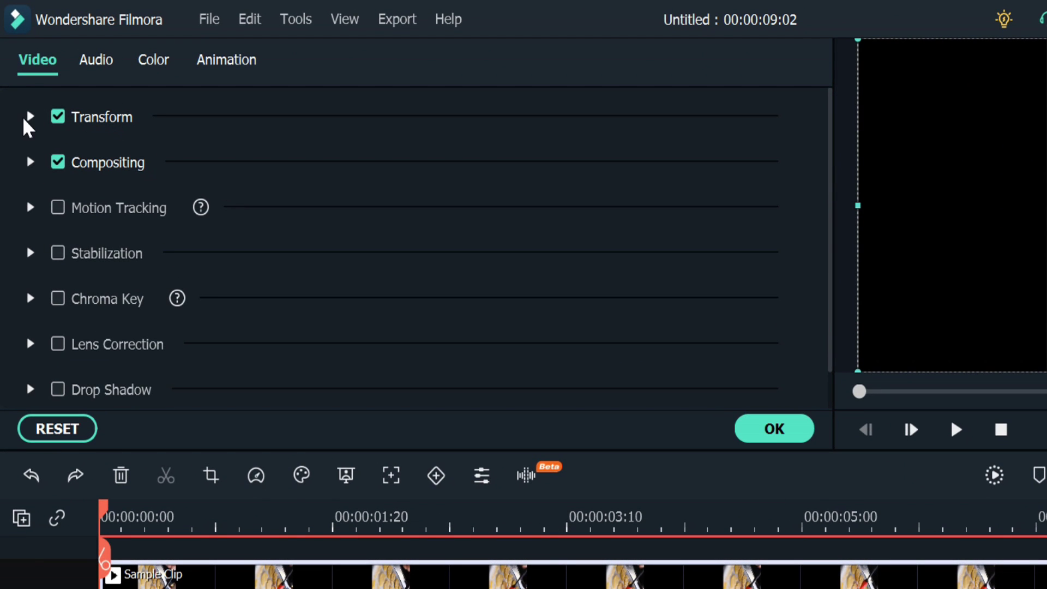
{"action": "left_click", "coordinate": [30, 117]}
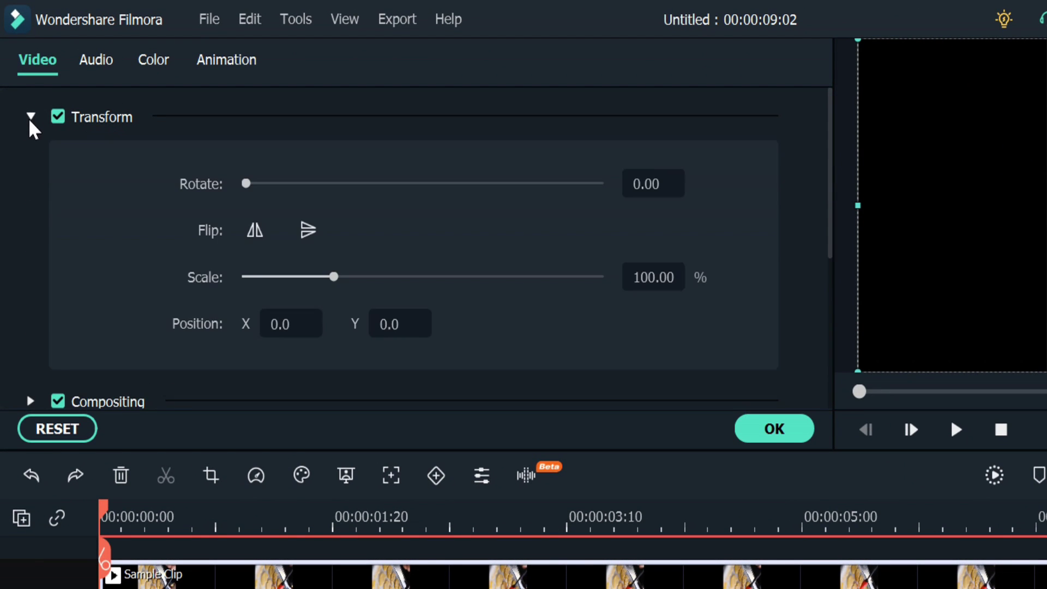
{"action": "double_click", "coordinate": [653, 183]}
{"action": "type", "text": "270"}
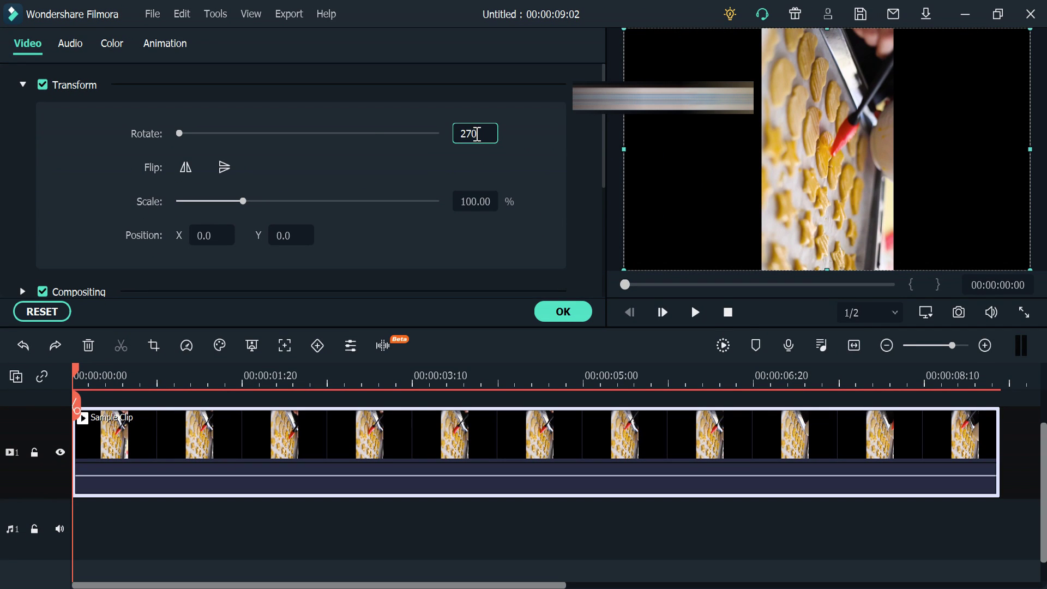
{"action": "key", "text": "Return"}
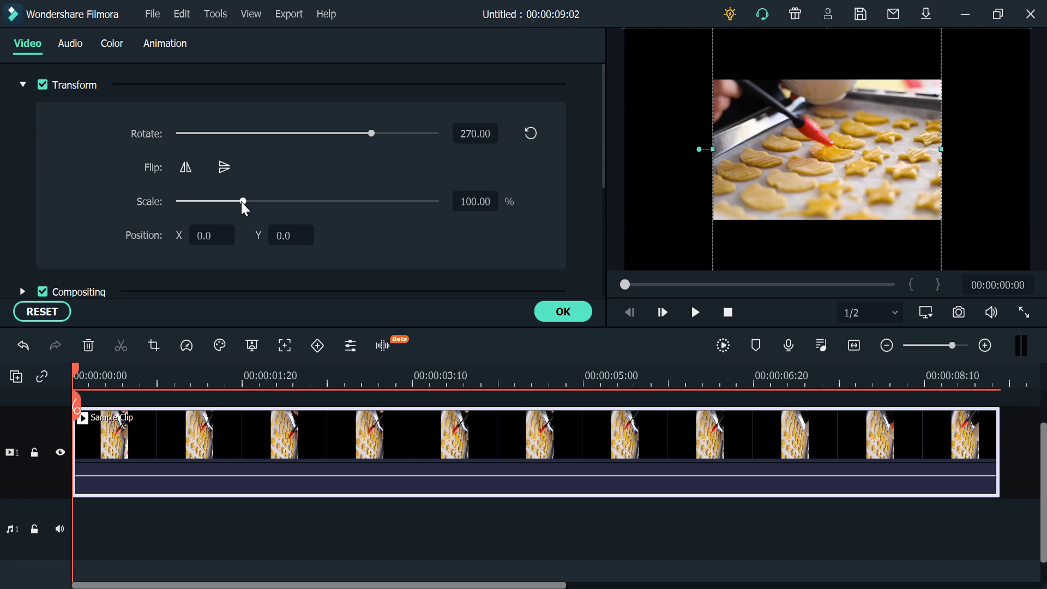
{"action": "left_click_drag", "start_coordinate": [242, 201], "coordinate": [290, 203]}
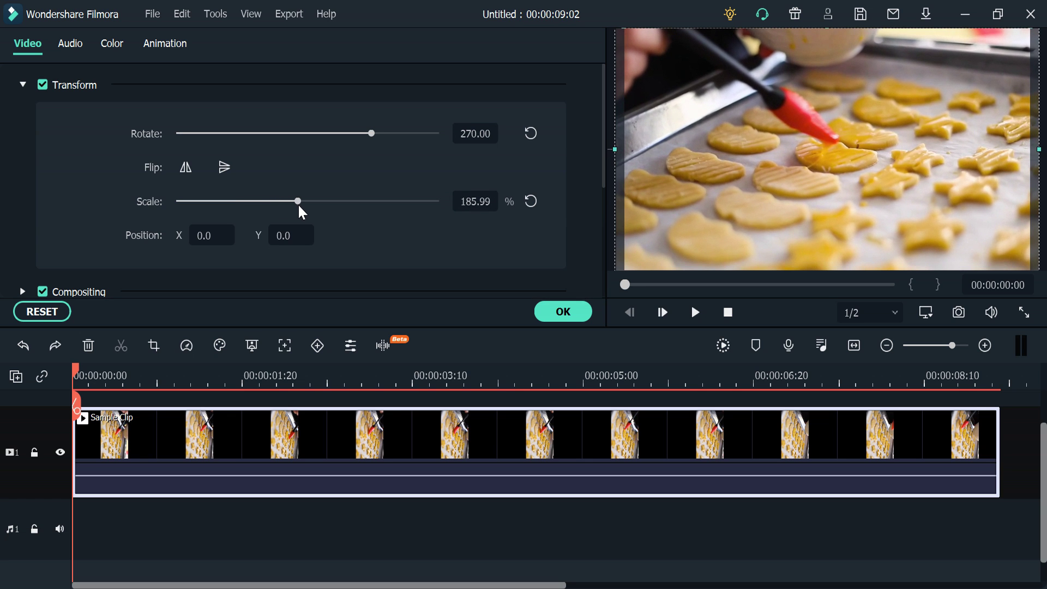
{"action": "left_click", "coordinate": [559, 313]}
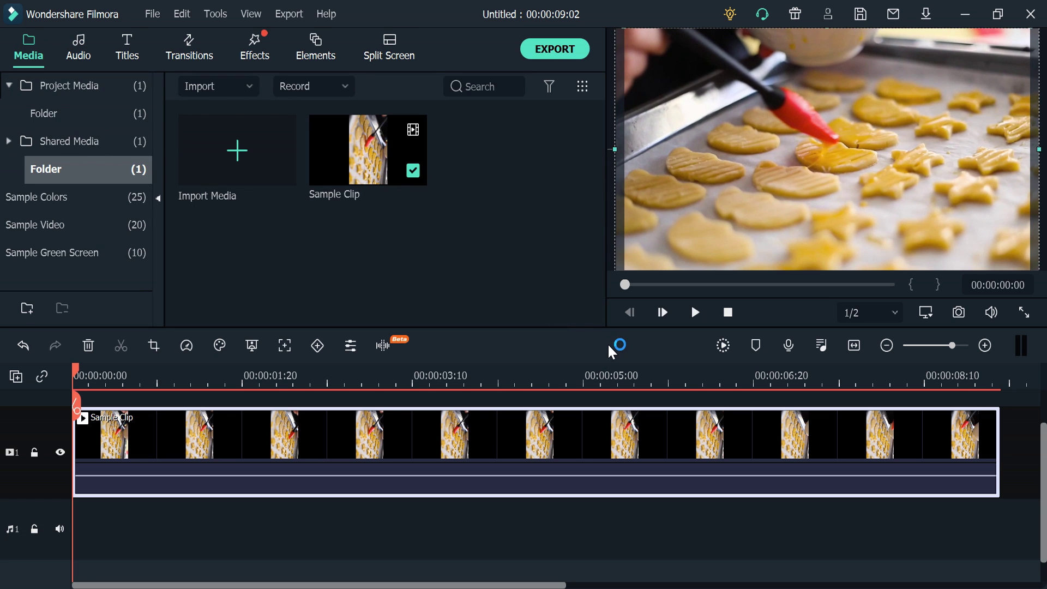
{"action": "key", "text": "space"}
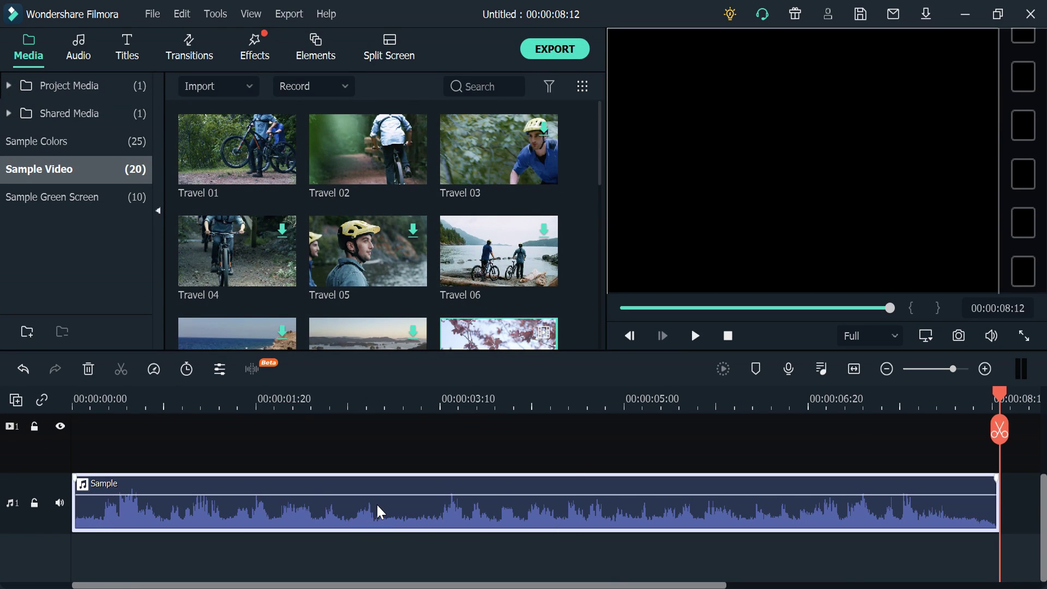
Turn on Remove background noise for the Sample audio clip at Mid strength.
{"action": "double_click", "coordinate": [378, 510]}
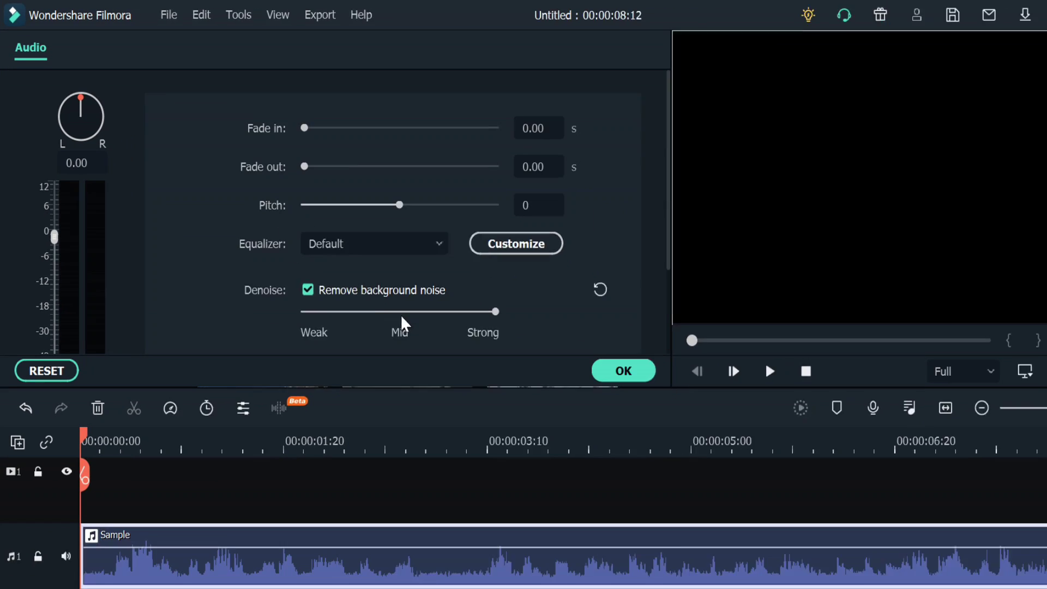
{"action": "left_click", "coordinate": [360, 282]}
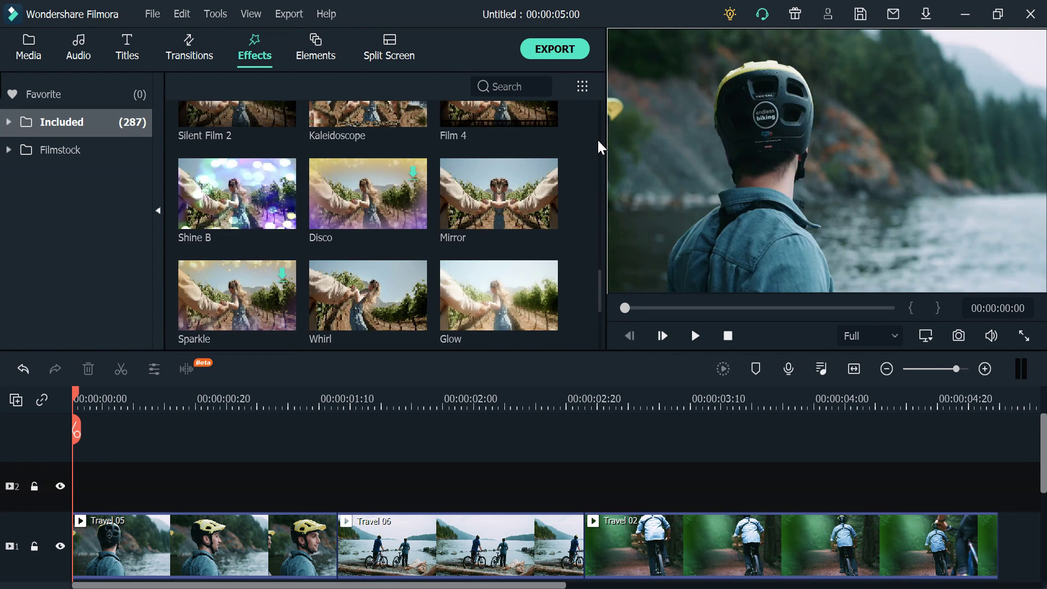
Preview the 70s and Chromatic Aberration filters, then place Old video on track 2 across all clips.
{"action": "scroll", "coordinate": [599, 145], "scroll_direction": "down", "scroll_amount": 5}
{"action": "scroll", "coordinate": [599, 145], "scroll_direction": "down", "scroll_amount": 5}
{"action": "scroll", "coordinate": [600, 145], "scroll_direction": "down", "scroll_amount": 5}
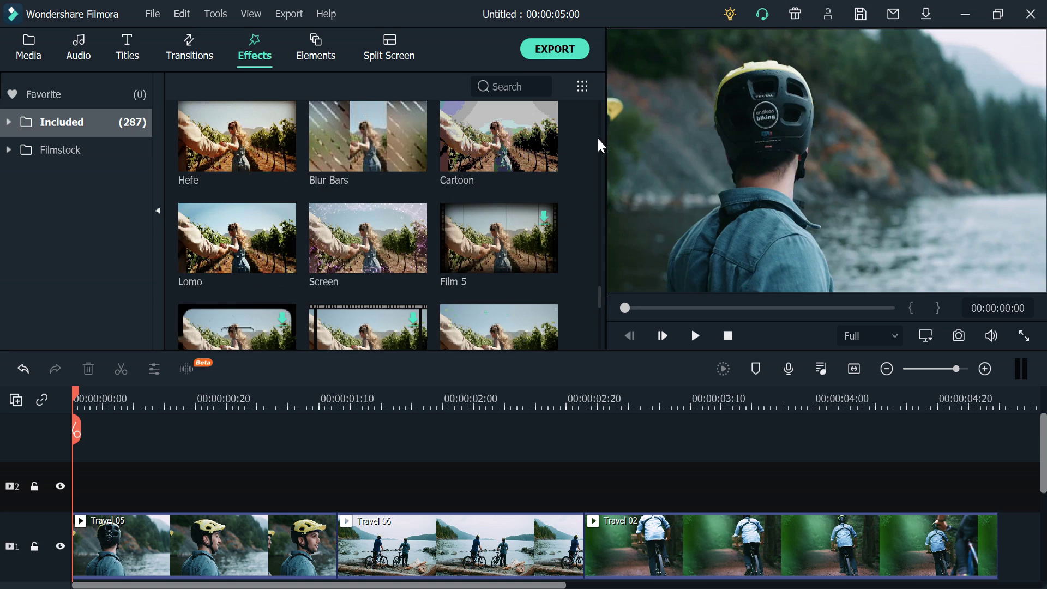
{"action": "scroll", "coordinate": [500, 128], "scroll_direction": "up", "scroll_amount": 5}
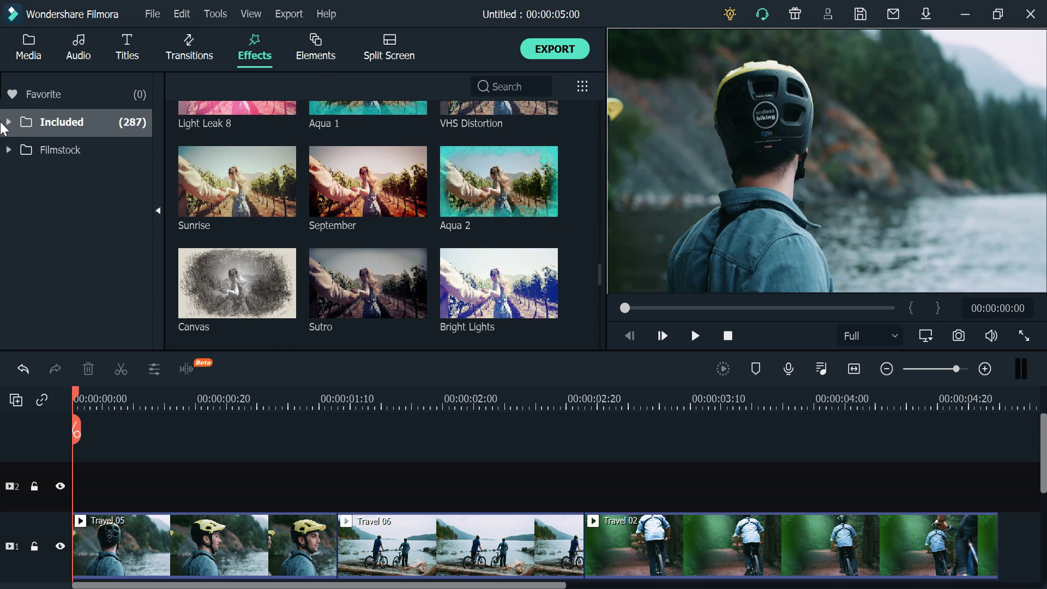
{"action": "left_click", "coordinate": [35, 159]}
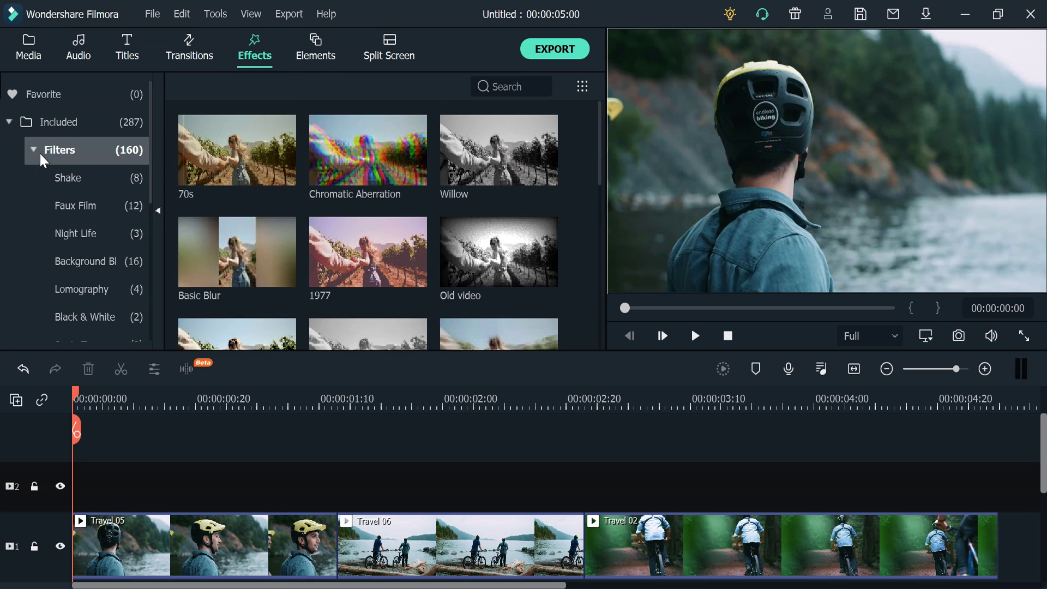
{"action": "left_click", "coordinate": [260, 160]}
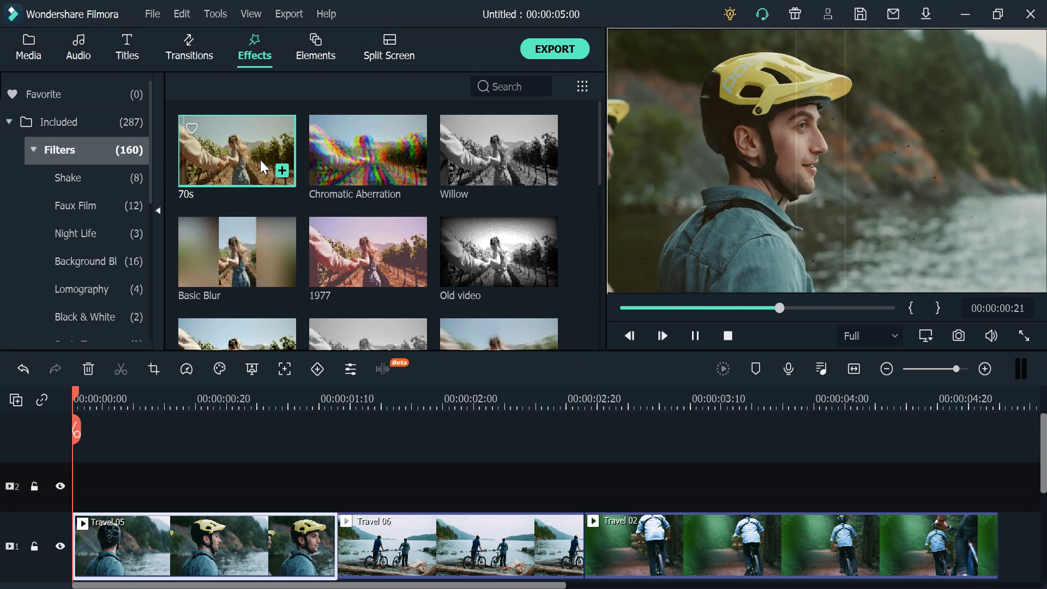
{"action": "left_click", "coordinate": [356, 161]}
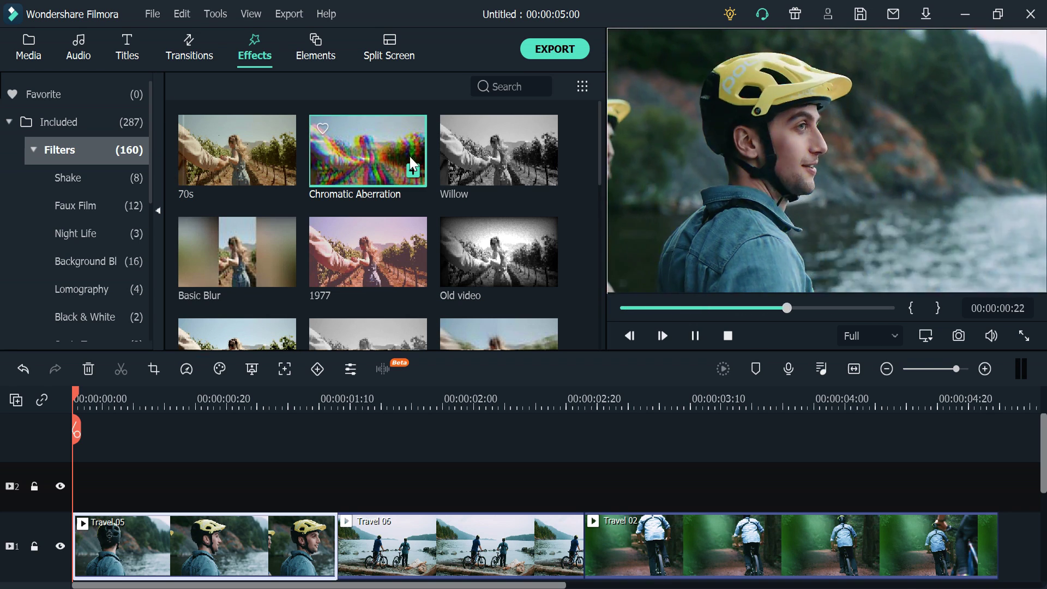
{"action": "left_click", "coordinate": [472, 261]}
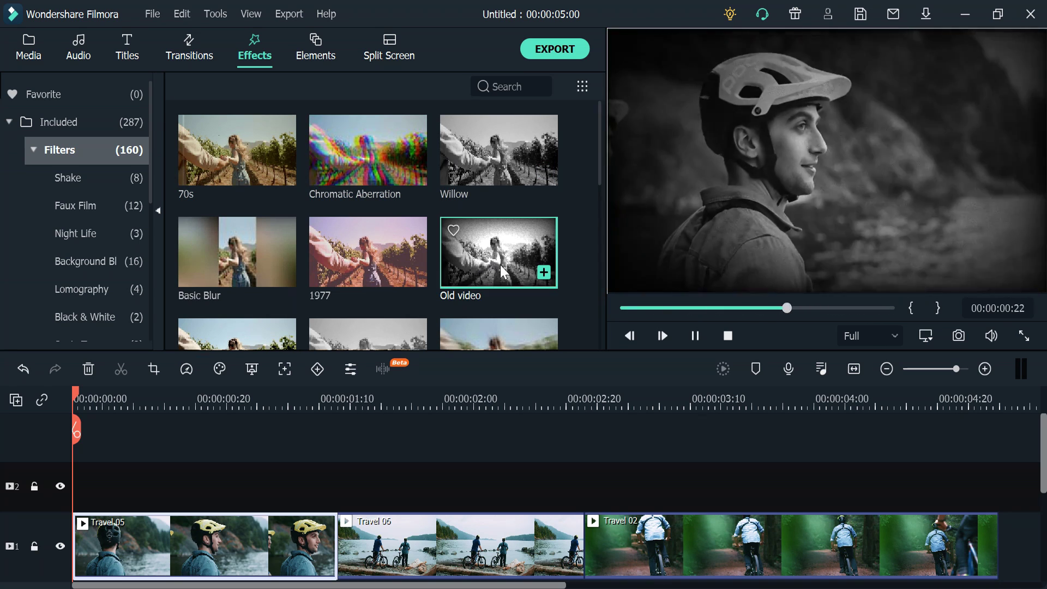
{"action": "mouse_move", "coordinate": [472, 260]}
{"action": "left_mouse_down"}
{"action": "mouse_move", "coordinate": [157, 457]}
{"action": "mouse_move", "coordinate": [63, 482]}
{"action": "left_mouse_up"}
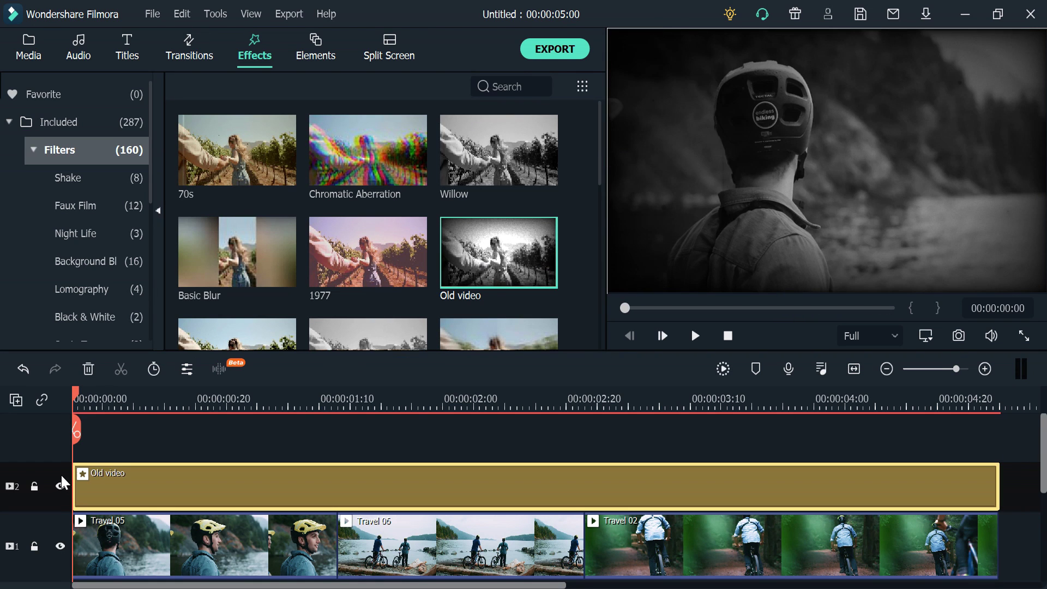
{"action": "left_click", "coordinate": [694, 334]}
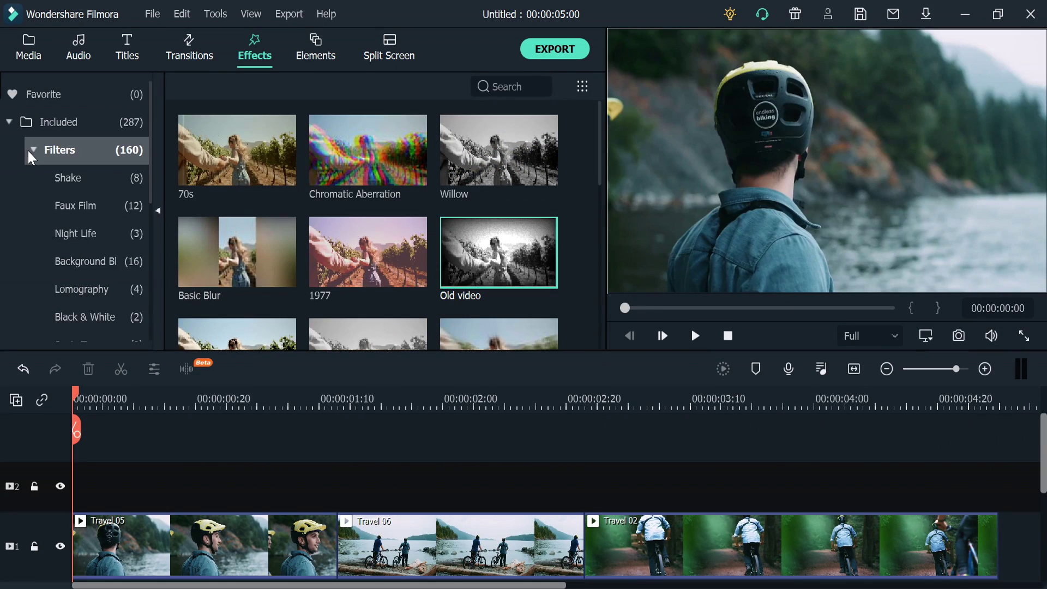
Place the Cinematic Cool Pop LUT on track 2 across all clips, replacing Stylish Apocalyptic.
{"action": "left_click", "coordinate": [33, 151]}
{"action": "left_click", "coordinate": [49, 233]}
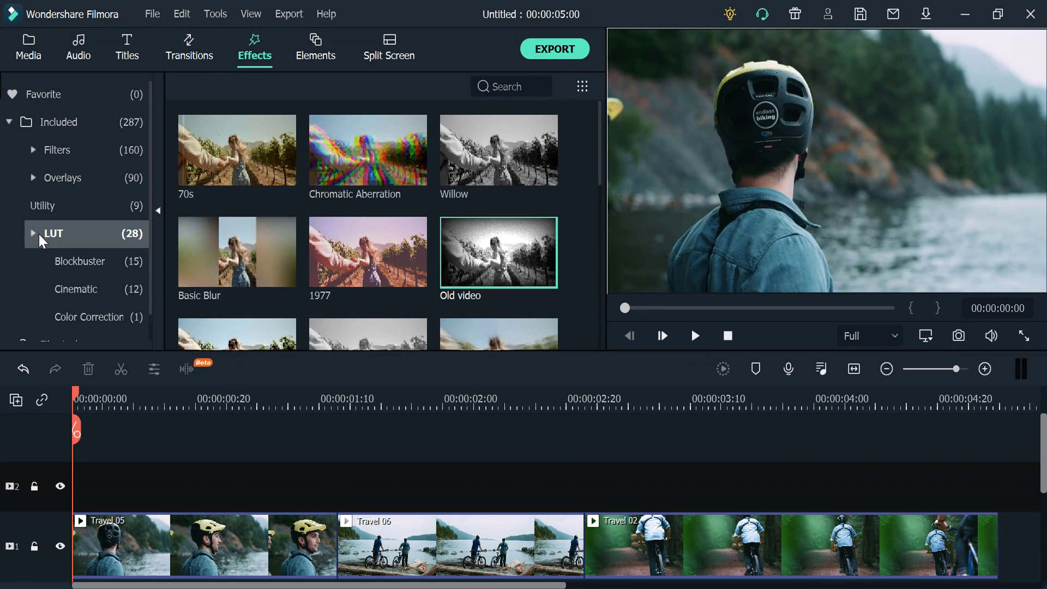
{"action": "scroll", "coordinate": [86, 251], "scroll_direction": "down", "scroll_amount": 1}
{"action": "left_click", "coordinate": [88, 261]}
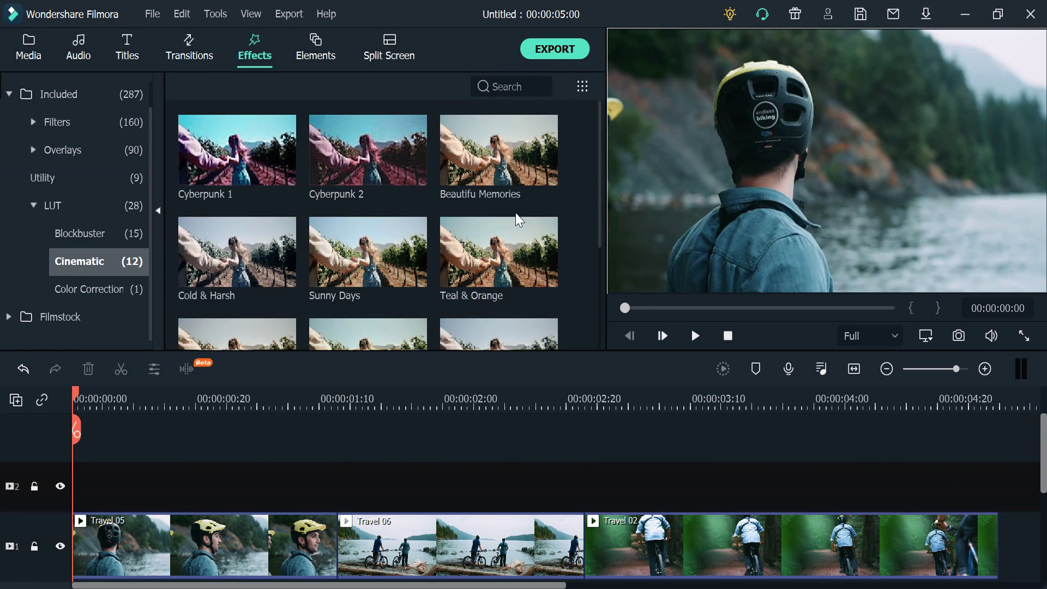
{"action": "scroll", "coordinate": [523, 226], "scroll_direction": "down", "scroll_amount": 3}
{"action": "left_click_drag", "start_coordinate": [493, 202], "coordinate": [79, 477]}
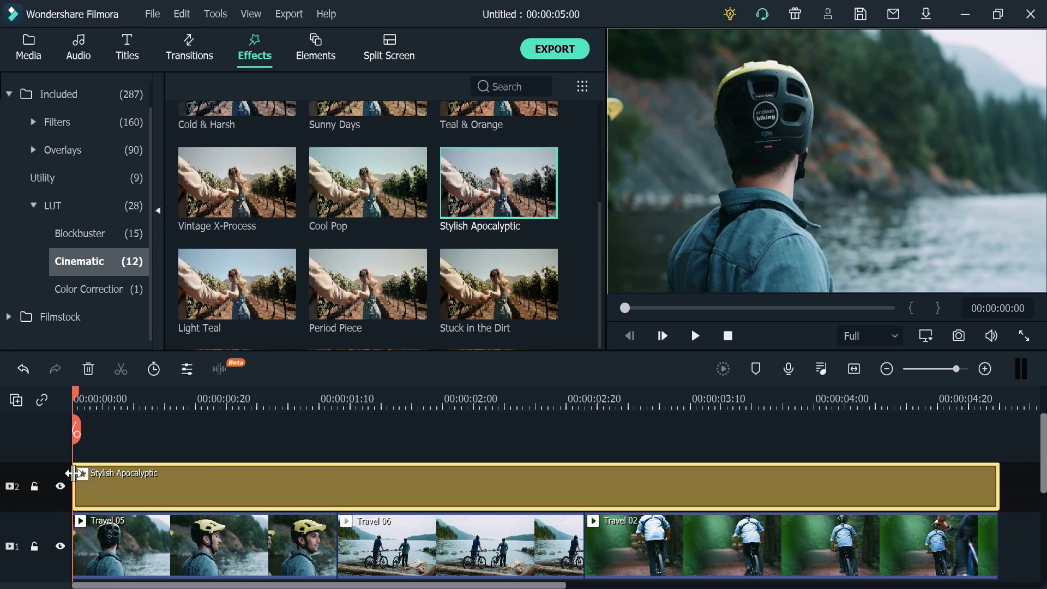
{"action": "left_click_drag", "start_coordinate": [376, 210], "coordinate": [83, 478]}
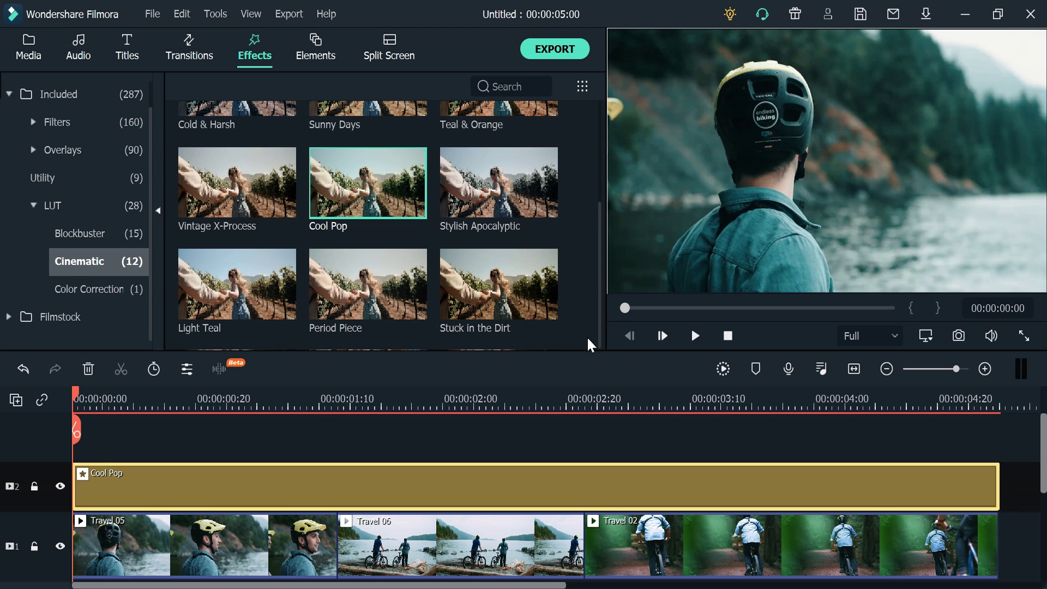
Play back the graded project, stop it at the start, and select the Travel 05 clip.
{"action": "left_click", "coordinate": [695, 335]}
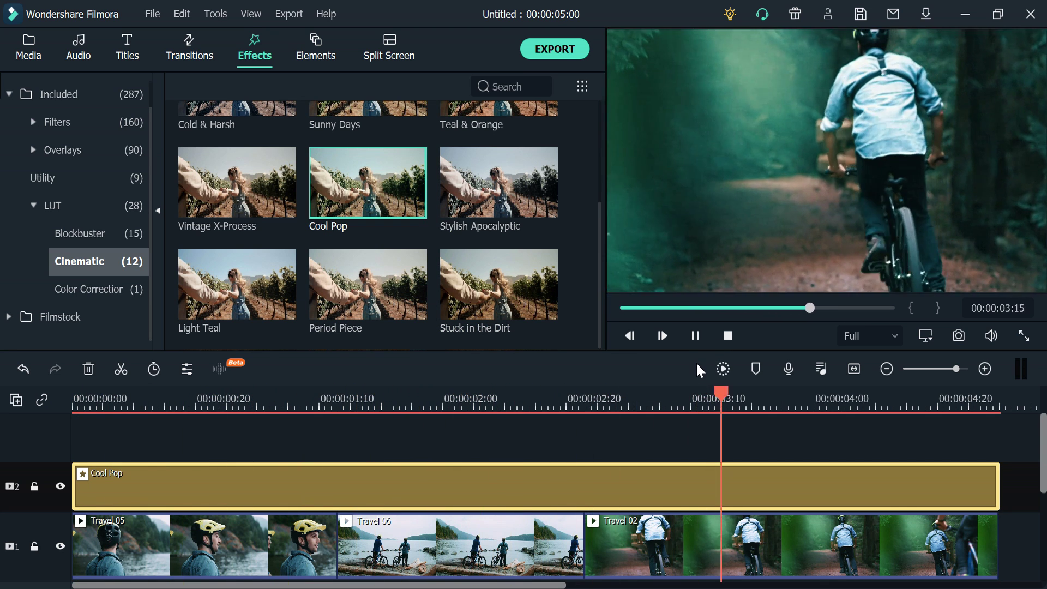
{"action": "key", "text": "space"}
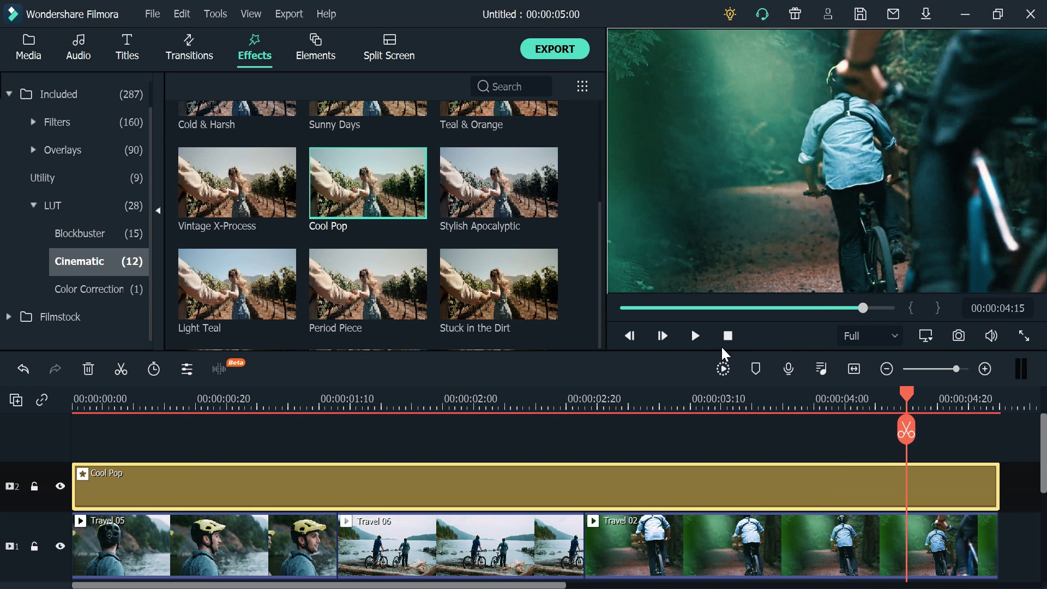
{"action": "left_click", "coordinate": [725, 335]}
{"action": "left_click", "coordinate": [294, 547]}
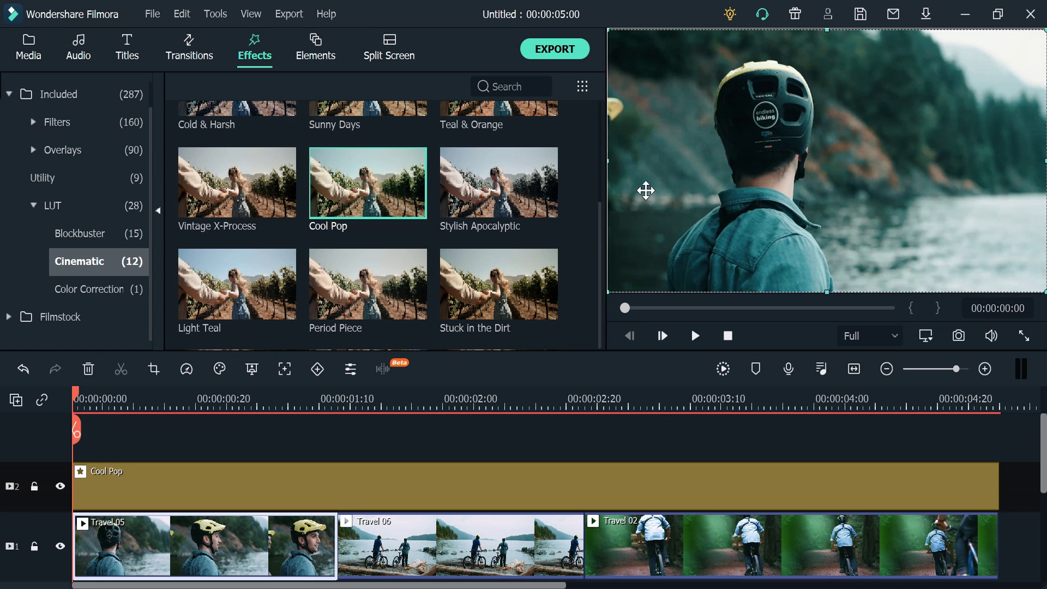
Export the project as an MP4 video named 'Travel'.
{"action": "left_click", "coordinate": [295, 20]}
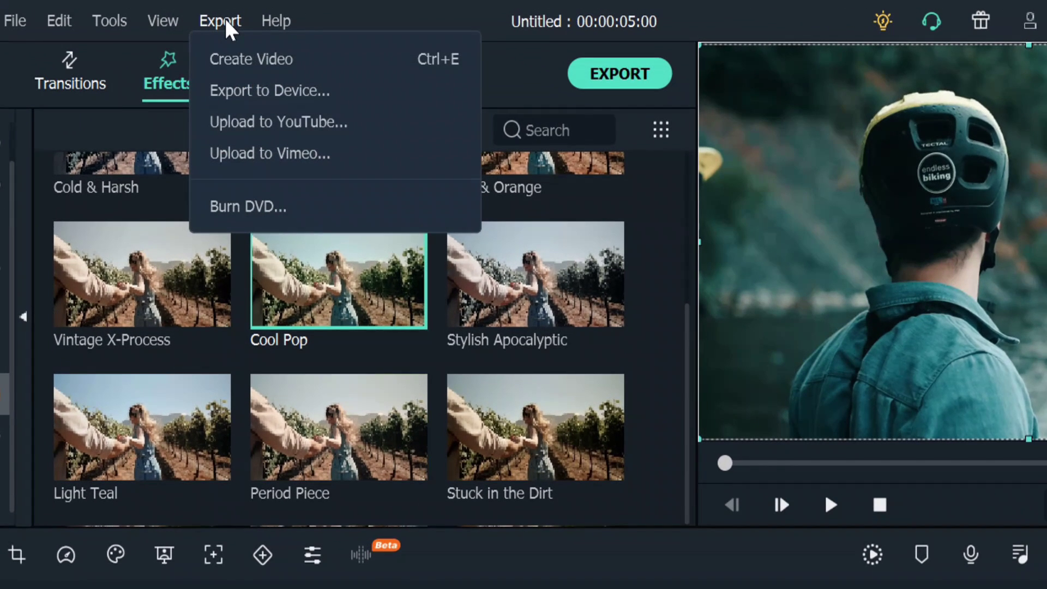
{"action": "left_click", "coordinate": [250, 61]}
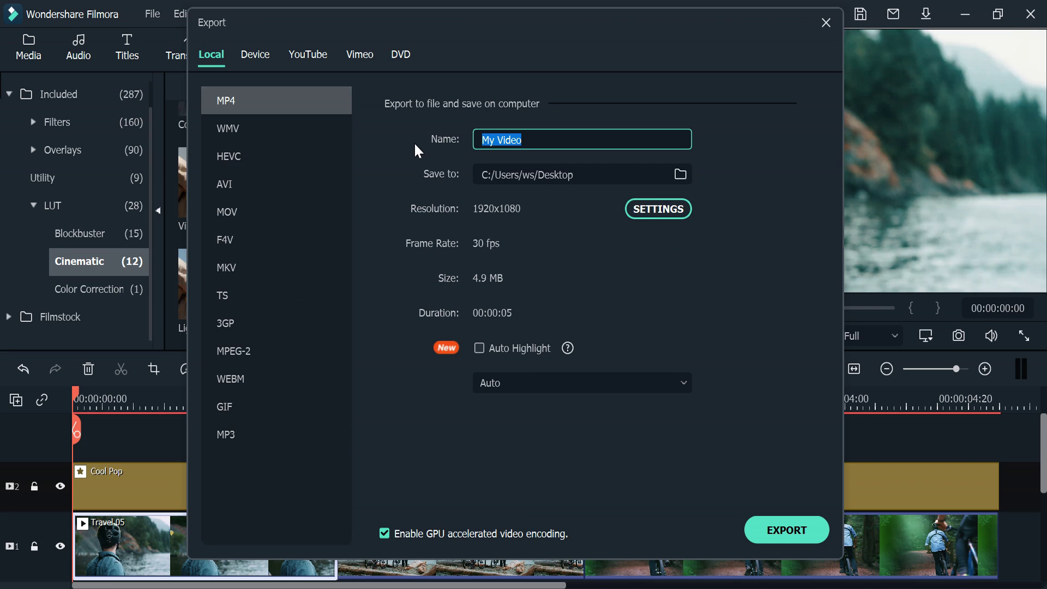
{"action": "type", "text": "Trave"}
{"action": "type", "text": "l"}
{"action": "left_click", "coordinate": [637, 283]}
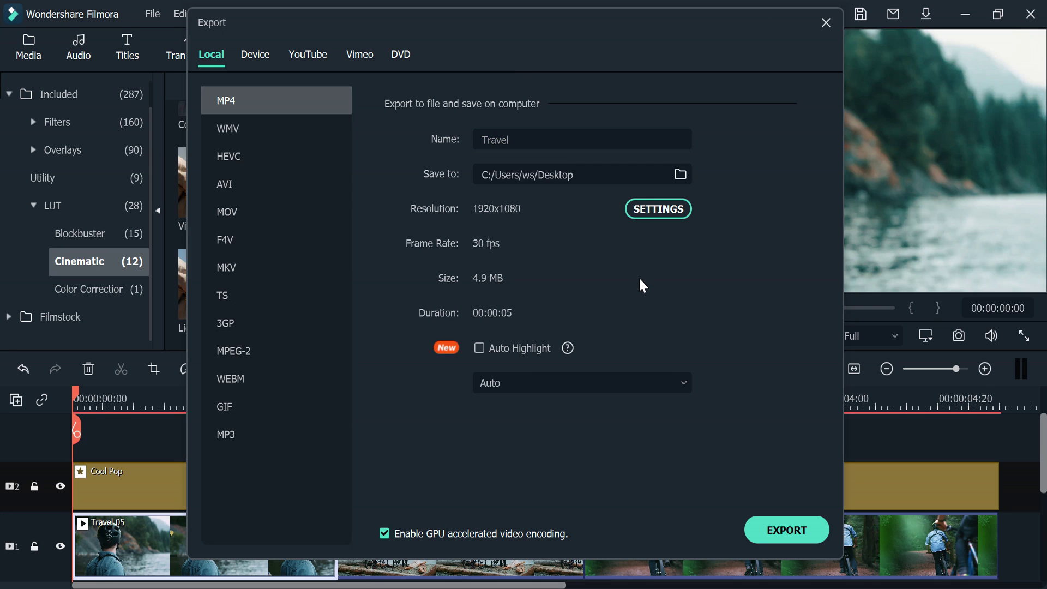
{"action": "left_click", "coordinate": [794, 533]}
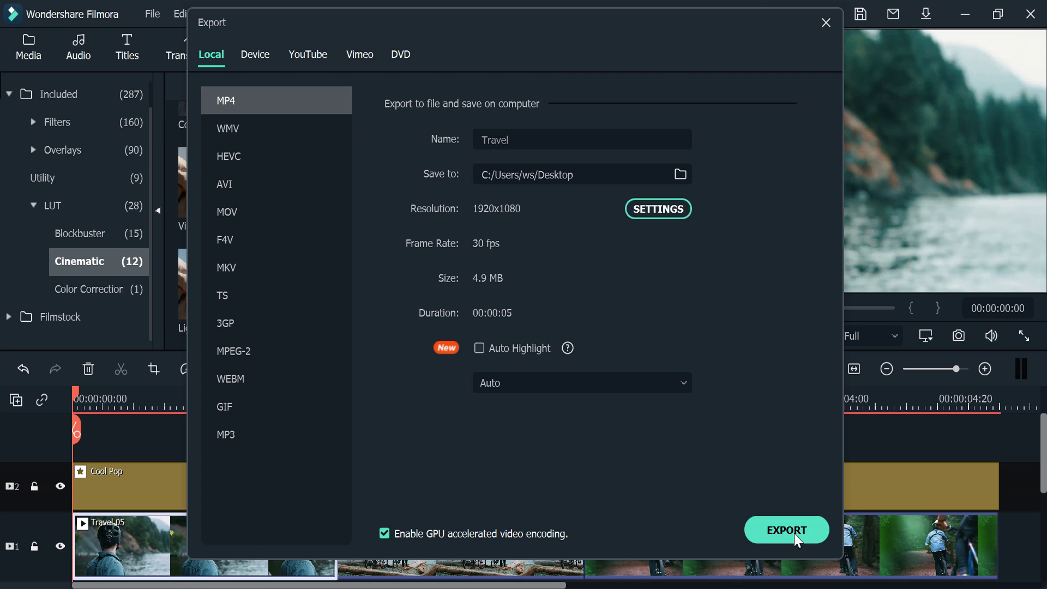